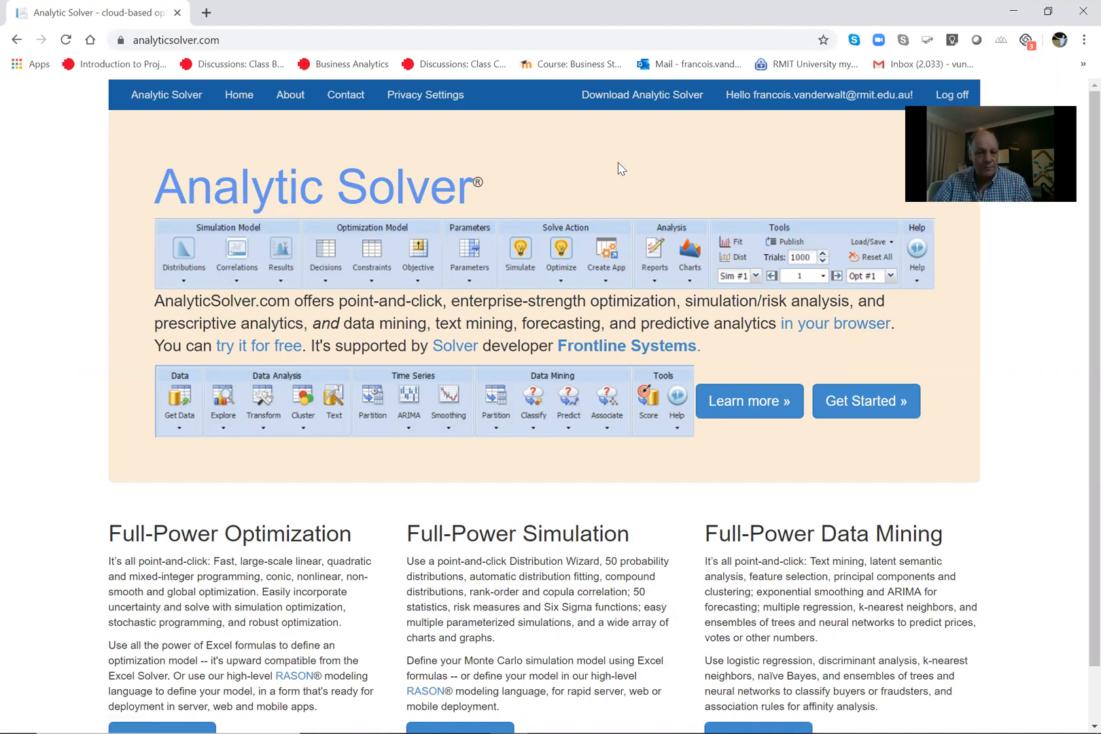
Launch the online Analytic Solver and open the local workbook HomeSalesComparison from the Data folder of RMITBusAnal TP5-19
{"action": "left_click", "coordinate": [834, 408]}
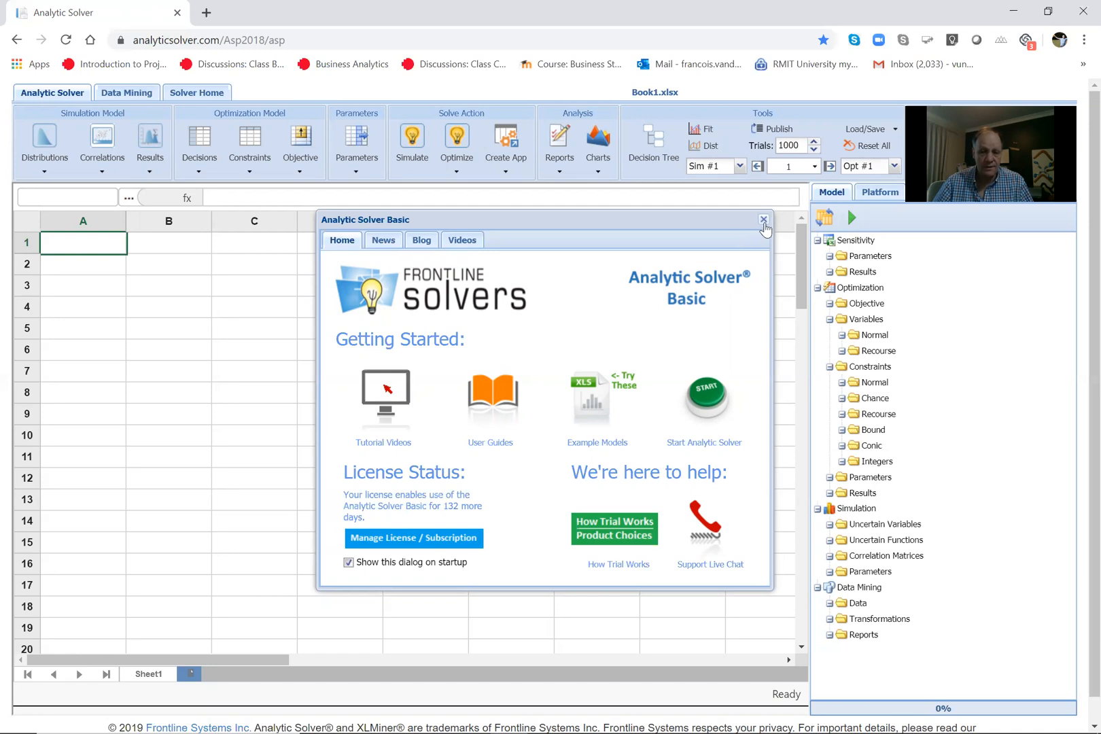
{"action": "left_click", "coordinate": [763, 221]}
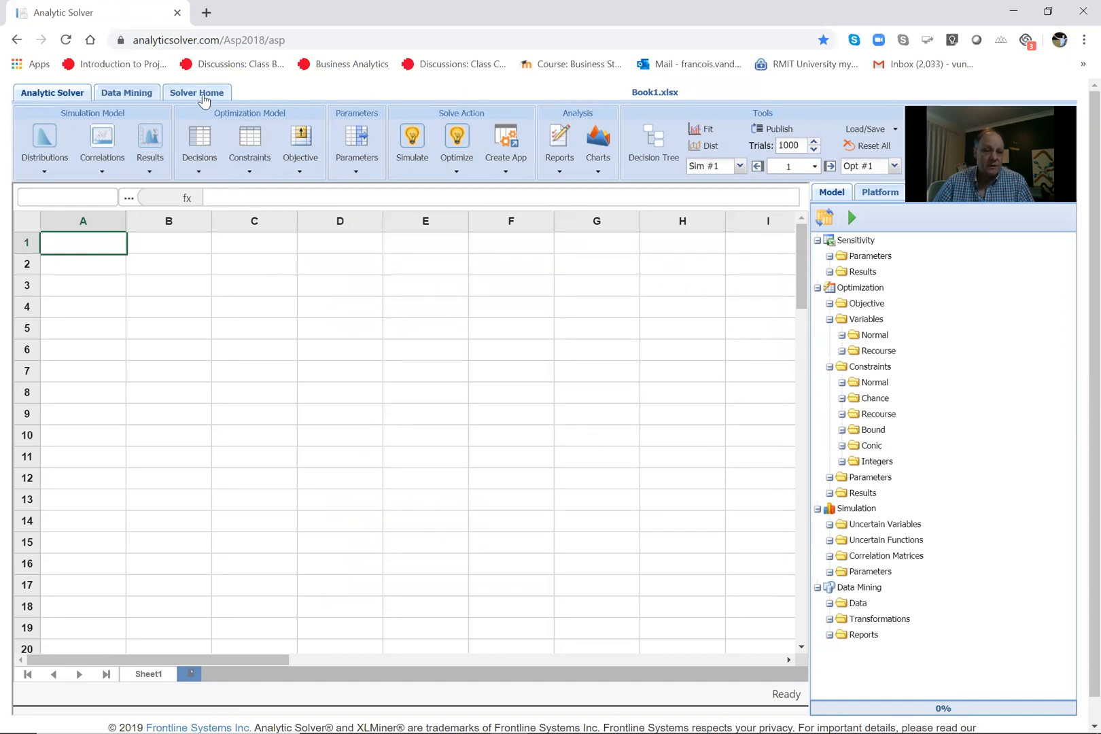
{"action": "left_click", "coordinate": [204, 99]}
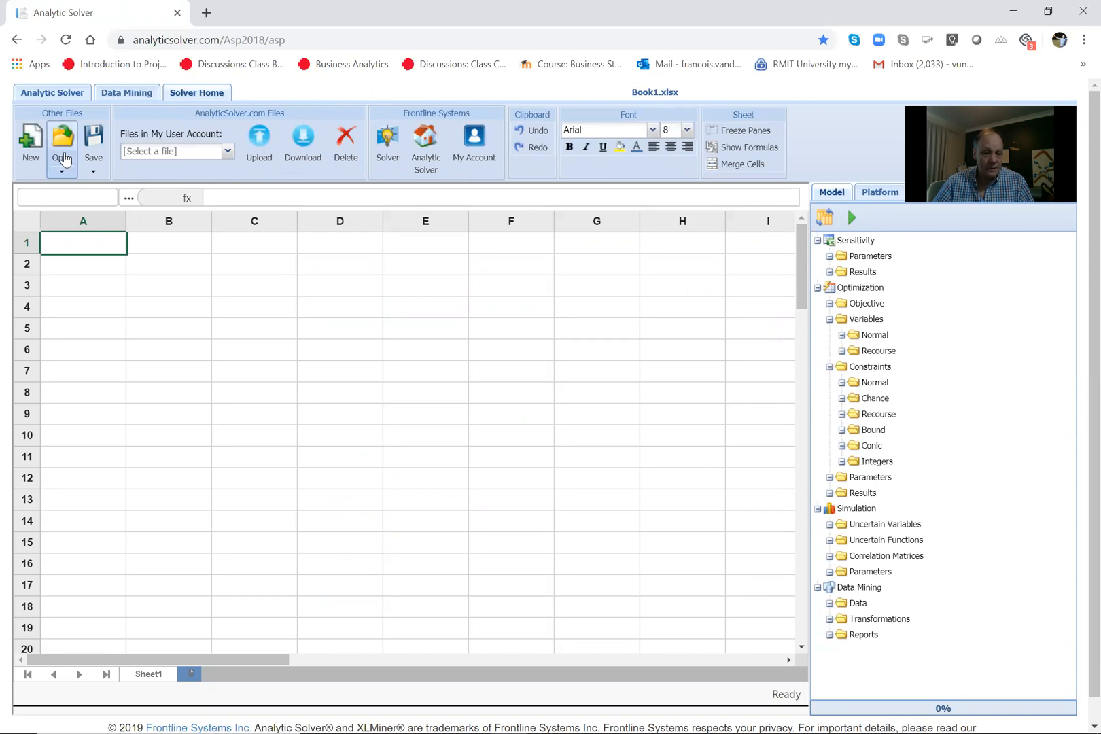
{"action": "left_click", "coordinate": [62, 160]}
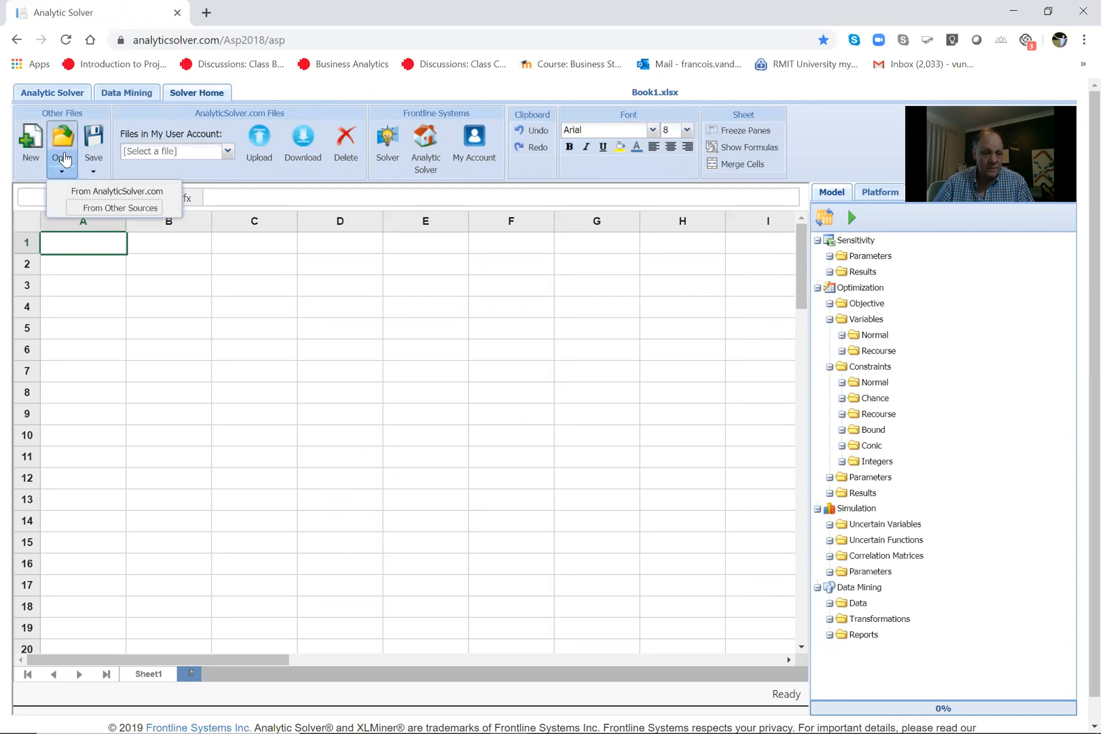
{"action": "left_click", "coordinate": [101, 211]}
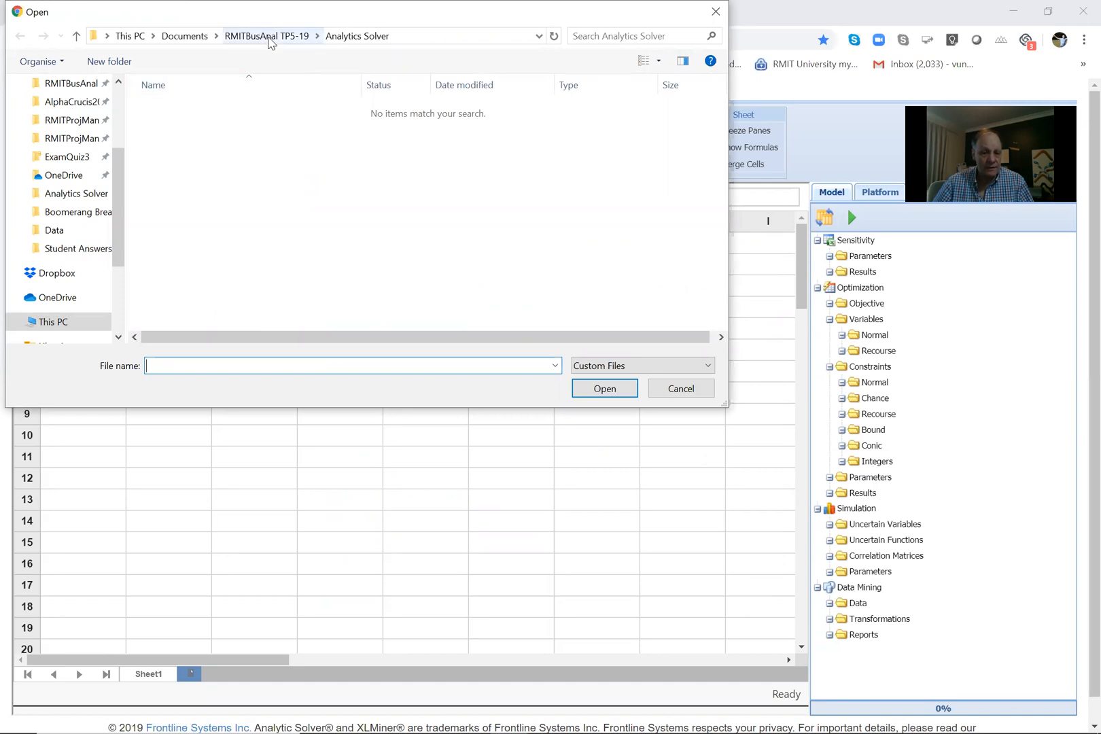
{"action": "left_click", "coordinate": [268, 37]}
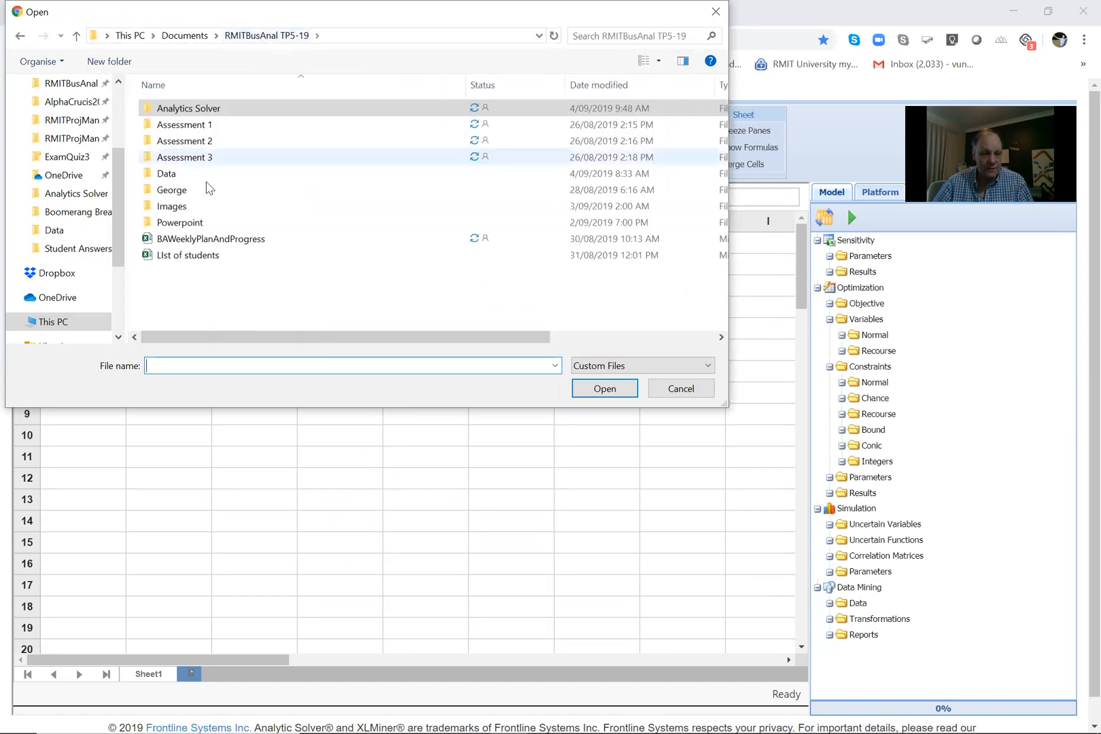
{"action": "left_click", "coordinate": [178, 178]}
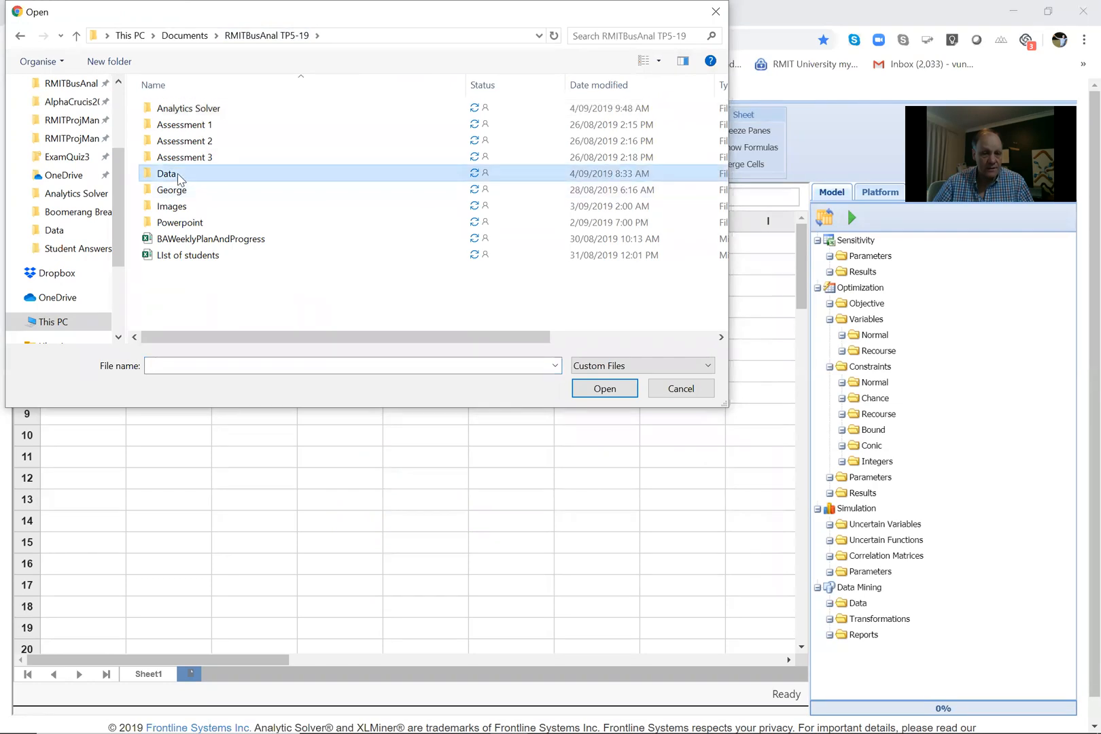
{"action": "double_click", "coordinate": [178, 178]}
{"action": "left_click", "coordinate": [206, 114]}
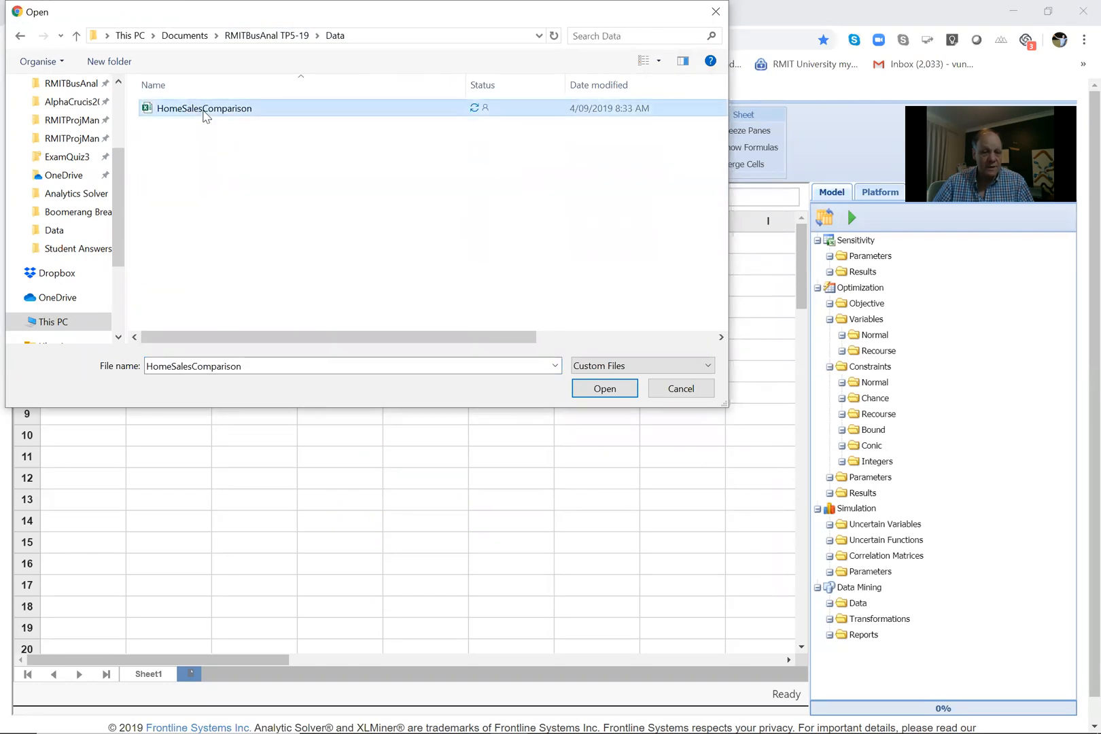
{"action": "left_click", "coordinate": [606, 390]}
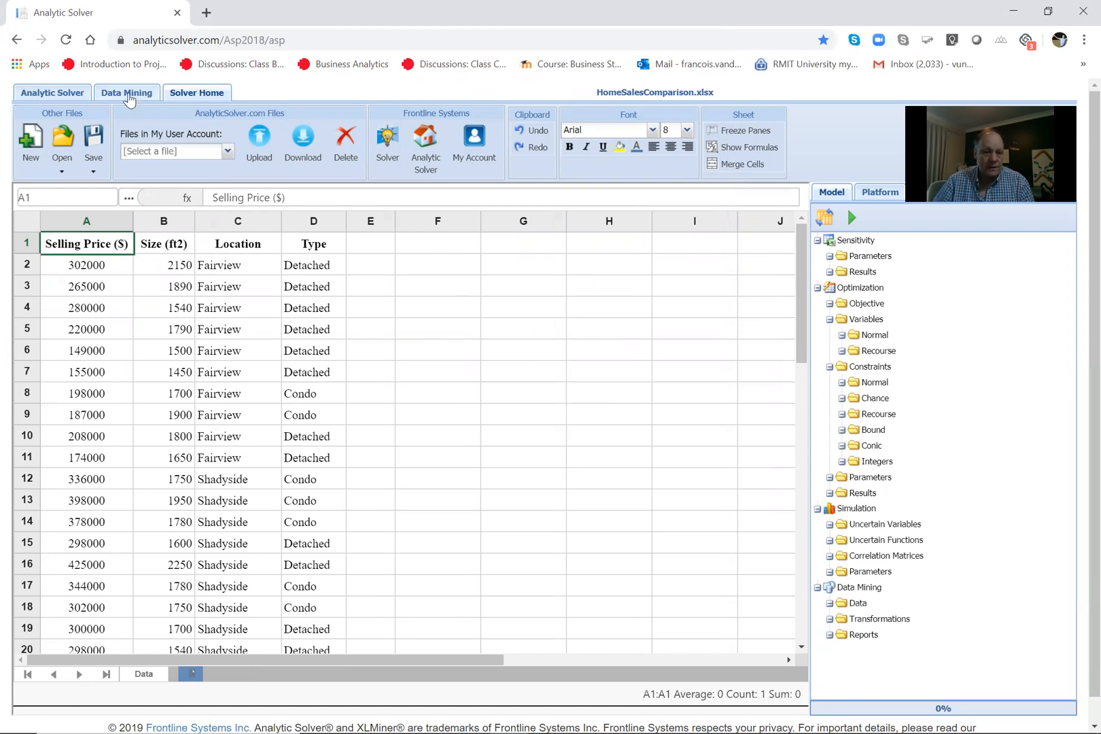
Start a new box plot with the data mining Chart Wizard
{"action": "left_click", "coordinate": [128, 93]}
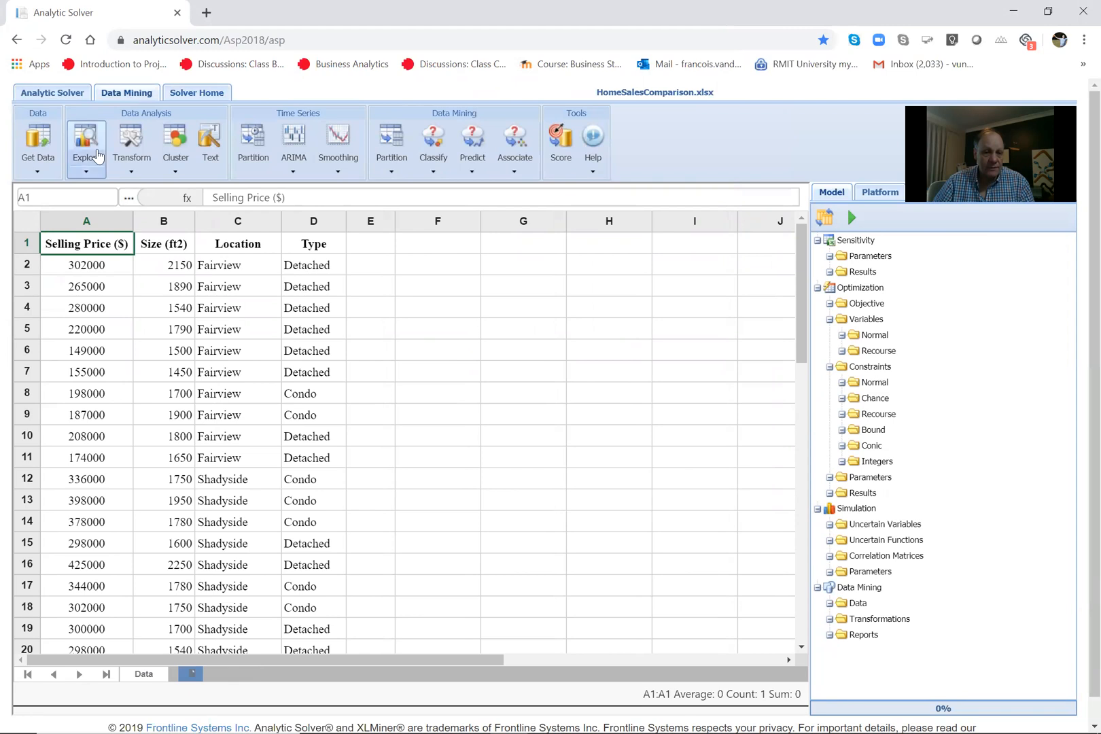
{"action": "left_click", "coordinate": [90, 157]}
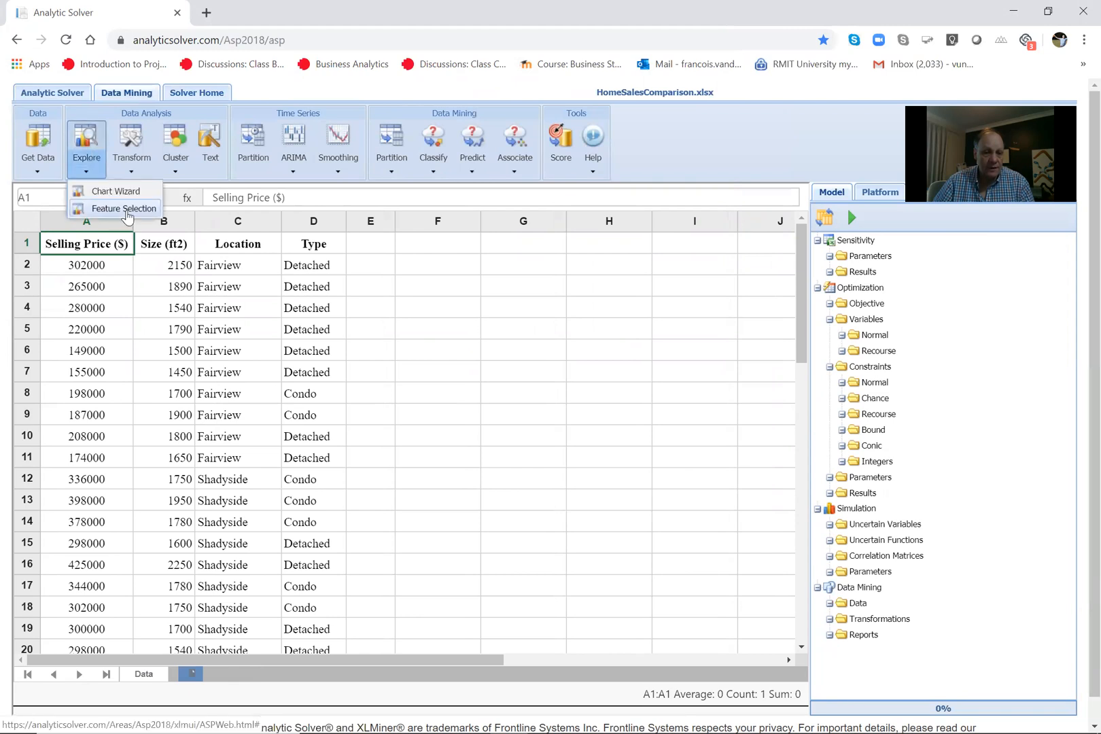
{"action": "left_click", "coordinate": [132, 198]}
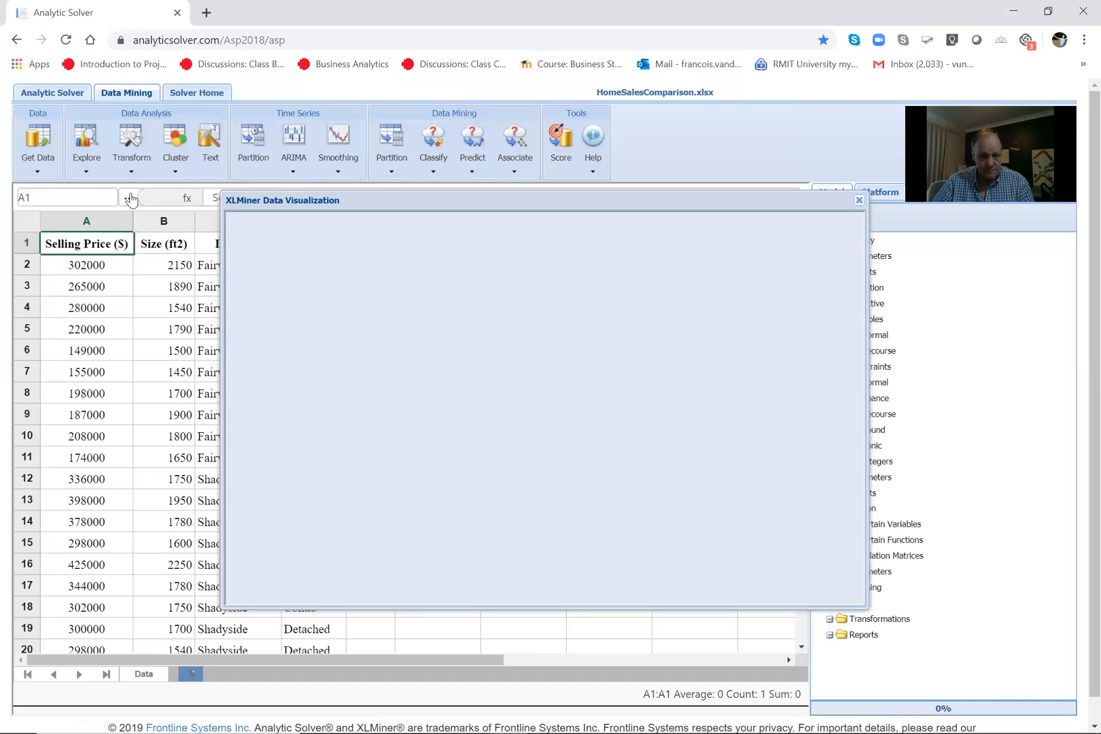
{"action": "left_click", "coordinate": [273, 578]}
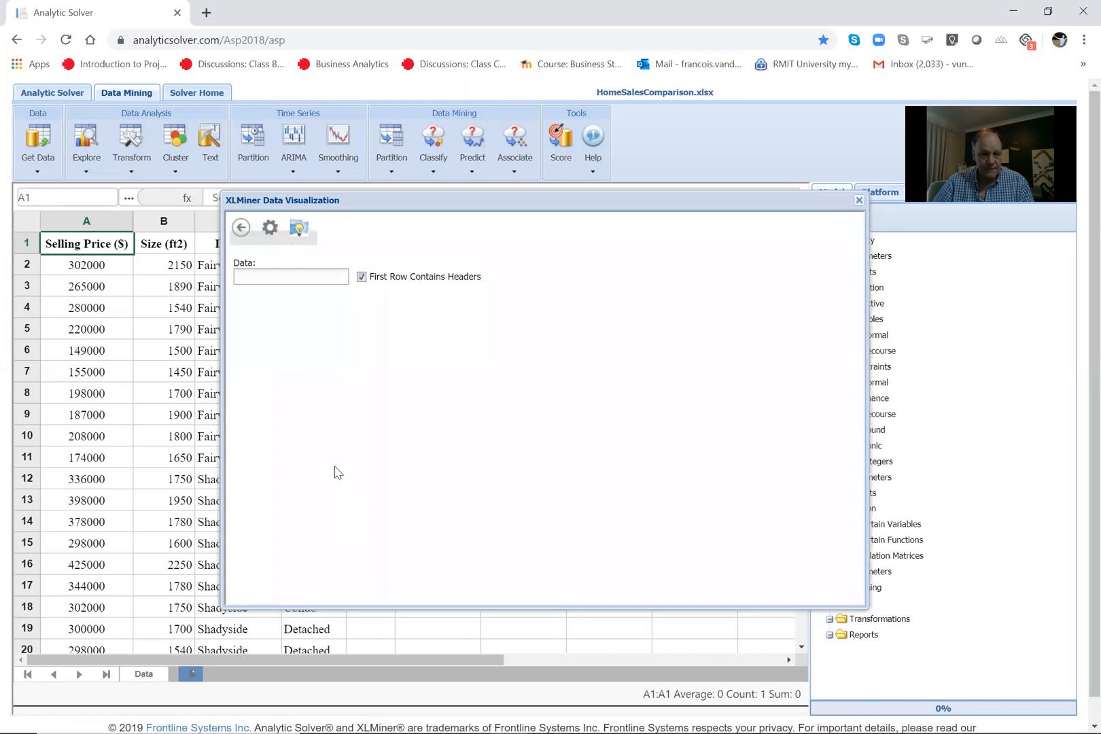
Set the chart's data range to a1:d51, covering all home sales columns and rows including the headers
{"action": "left_click", "coordinate": [297, 275]}
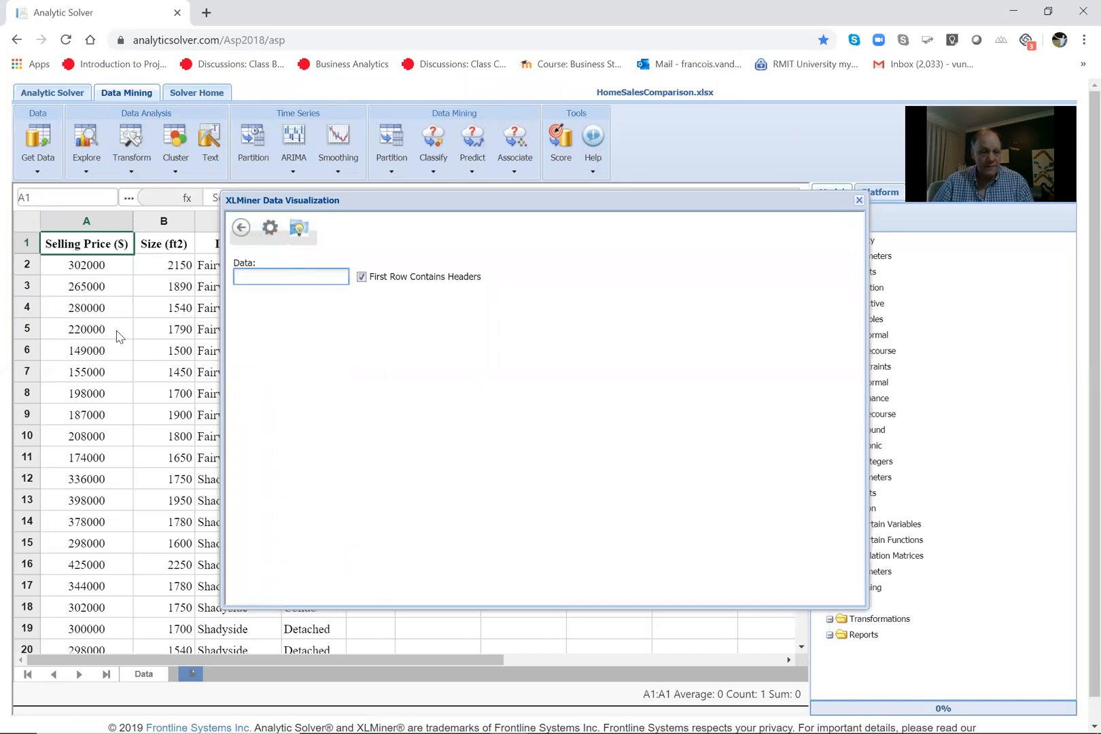
{"action": "type", "text": "a1"}
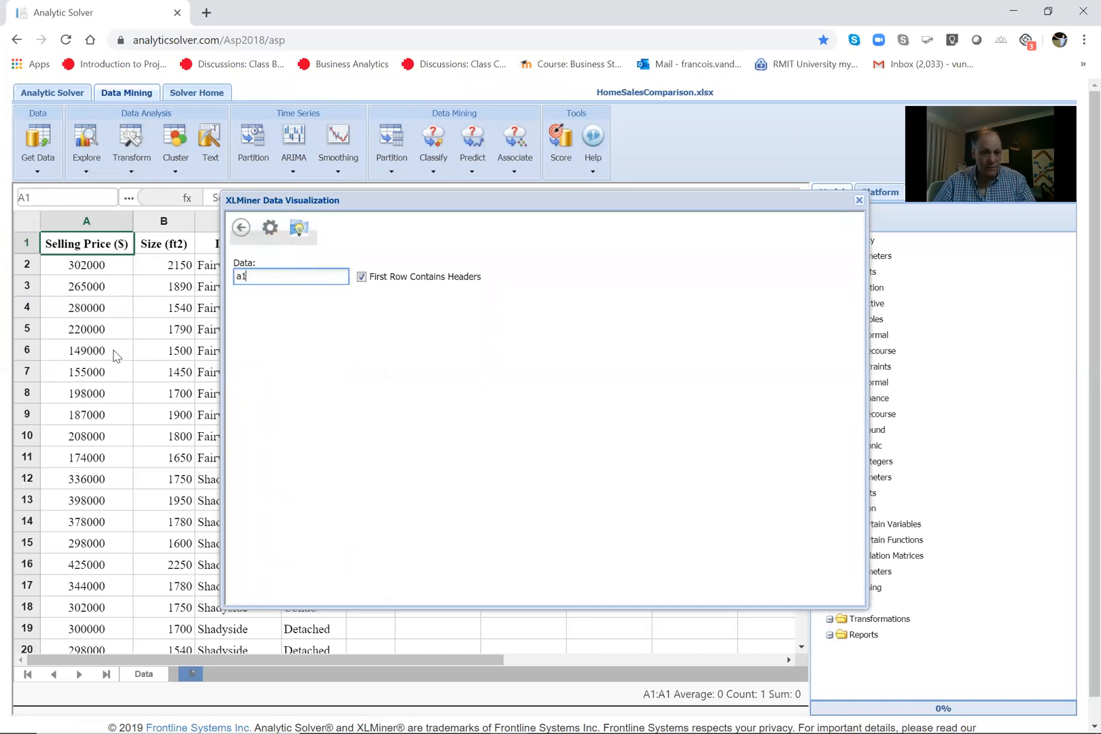
{"action": "left_click_drag", "start_coordinate": [435, 202], "coordinate": [582, 196]}
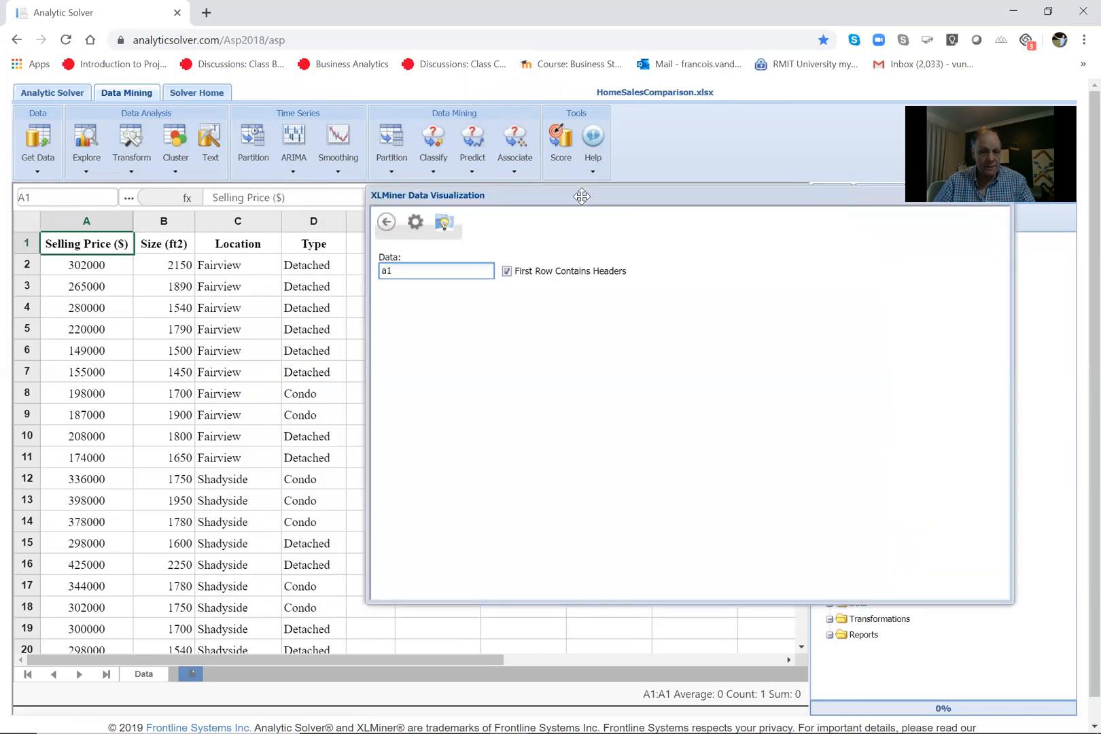
{"action": "scroll", "coordinate": [213, 351], "scroll_direction": "down", "scroll_amount": 6}
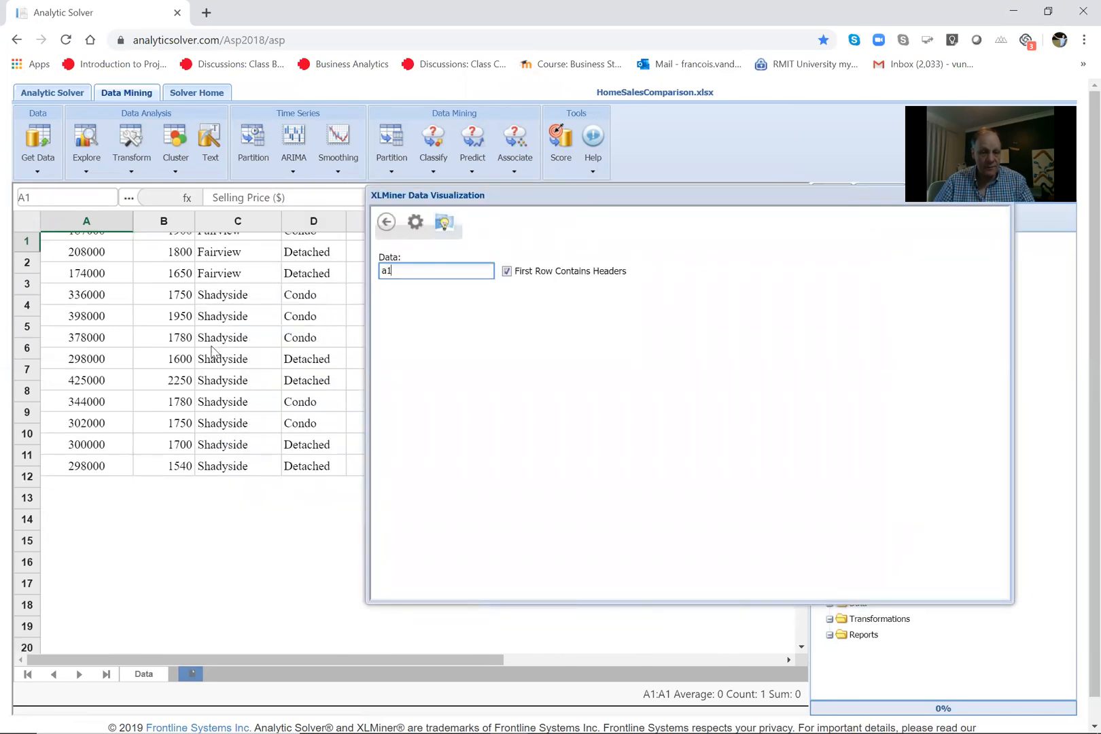
{"action": "scroll", "coordinate": [212, 351], "scroll_direction": "down", "scroll_amount": 7}
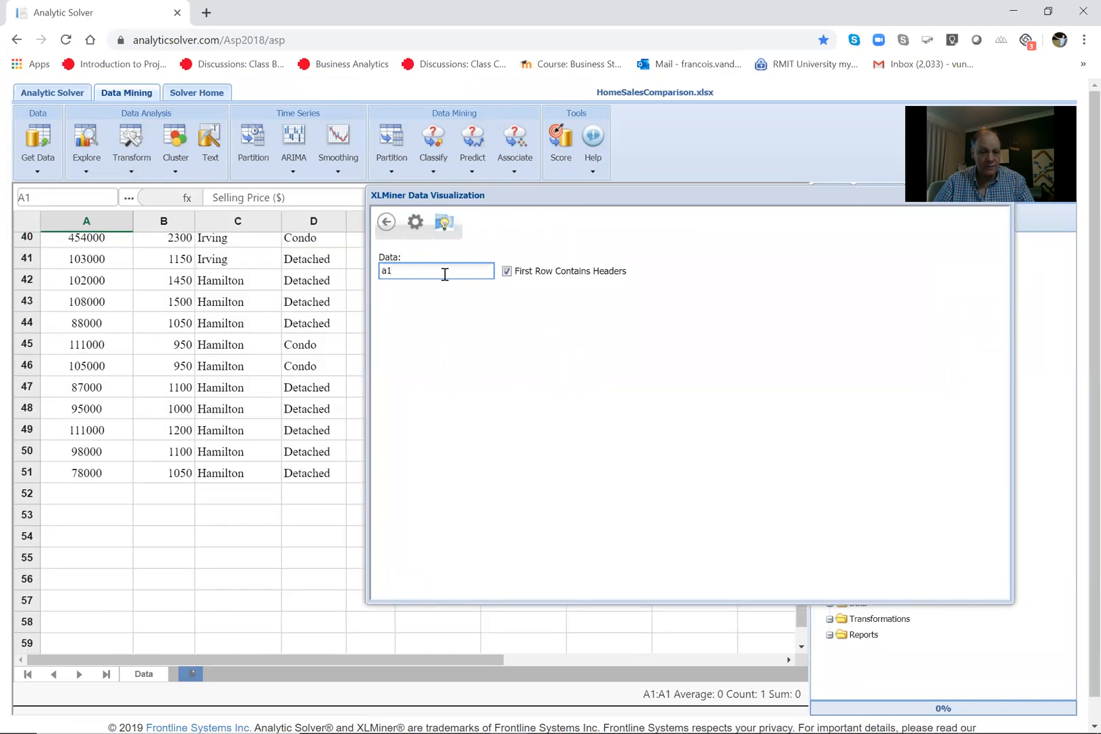
{"action": "type", "text": ":d51"}
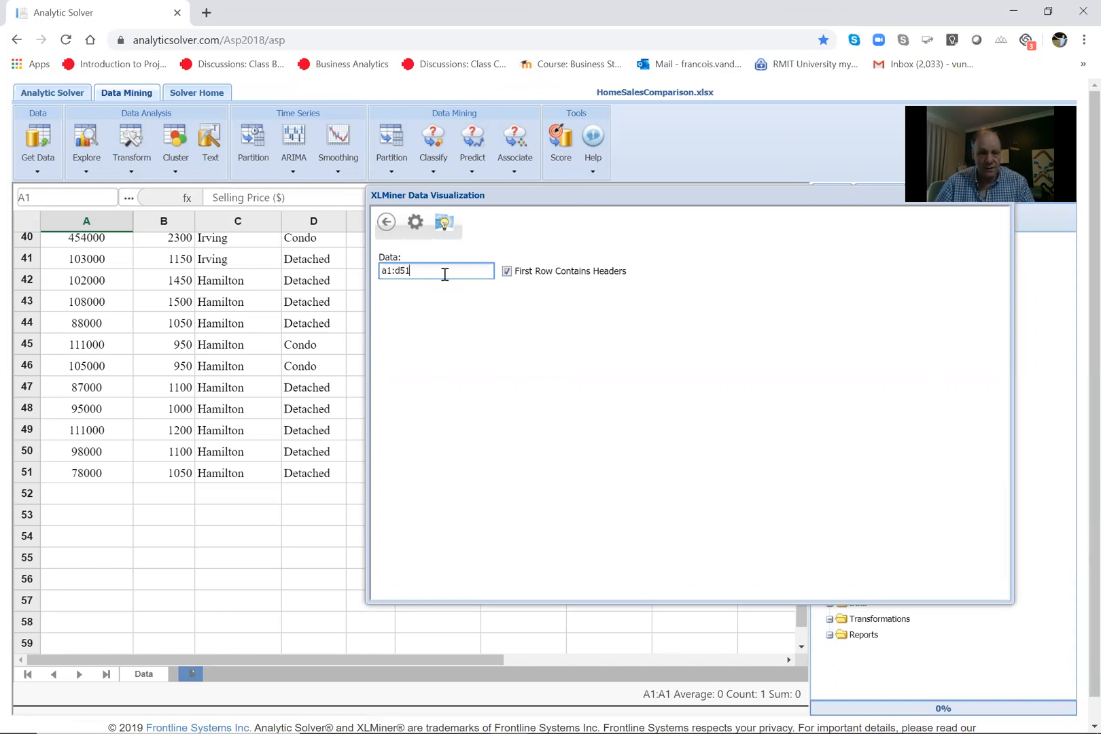
{"action": "left_click", "coordinate": [610, 349]}
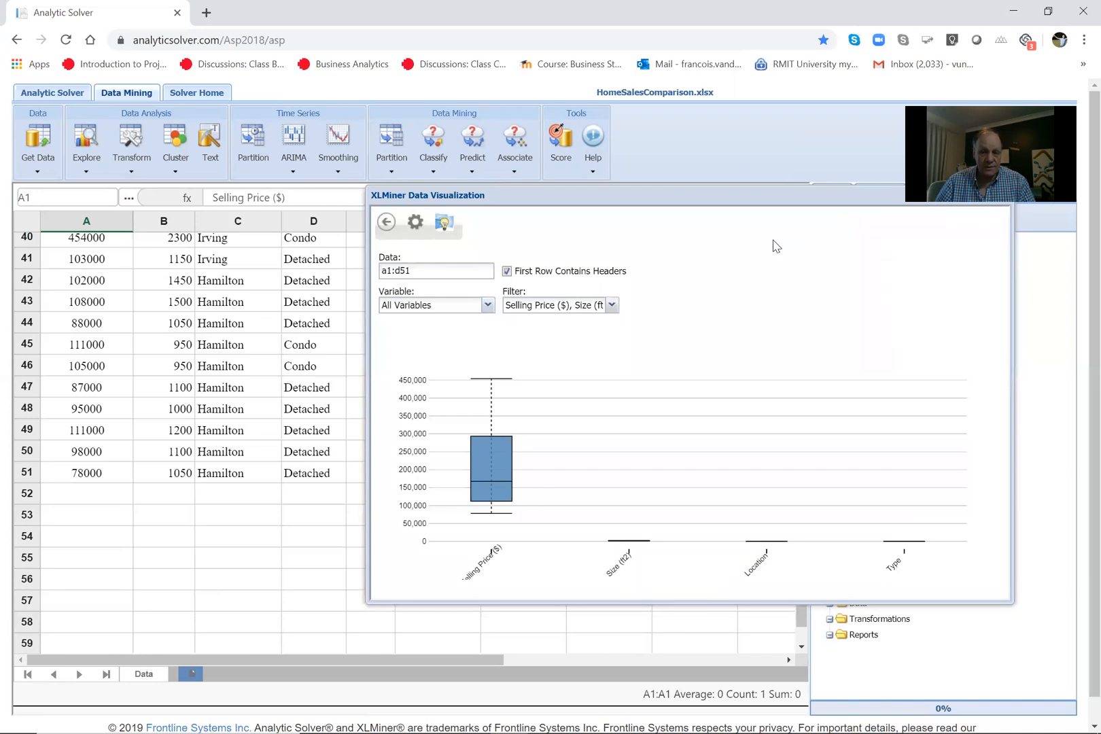
Set the box plot's variable to Location so that it is compared versus Selling Price ($)
{"action": "left_click_drag", "start_coordinate": [737, 197], "coordinate": [589, 166]}
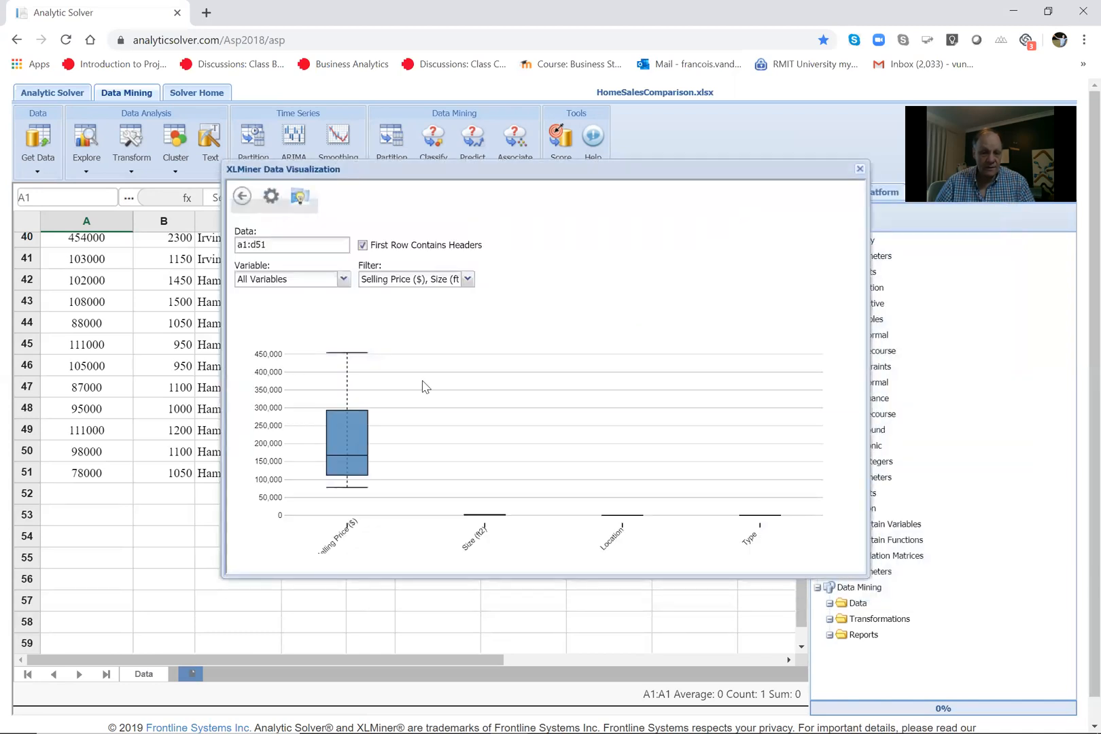
{"action": "left_click", "coordinate": [343, 280]}
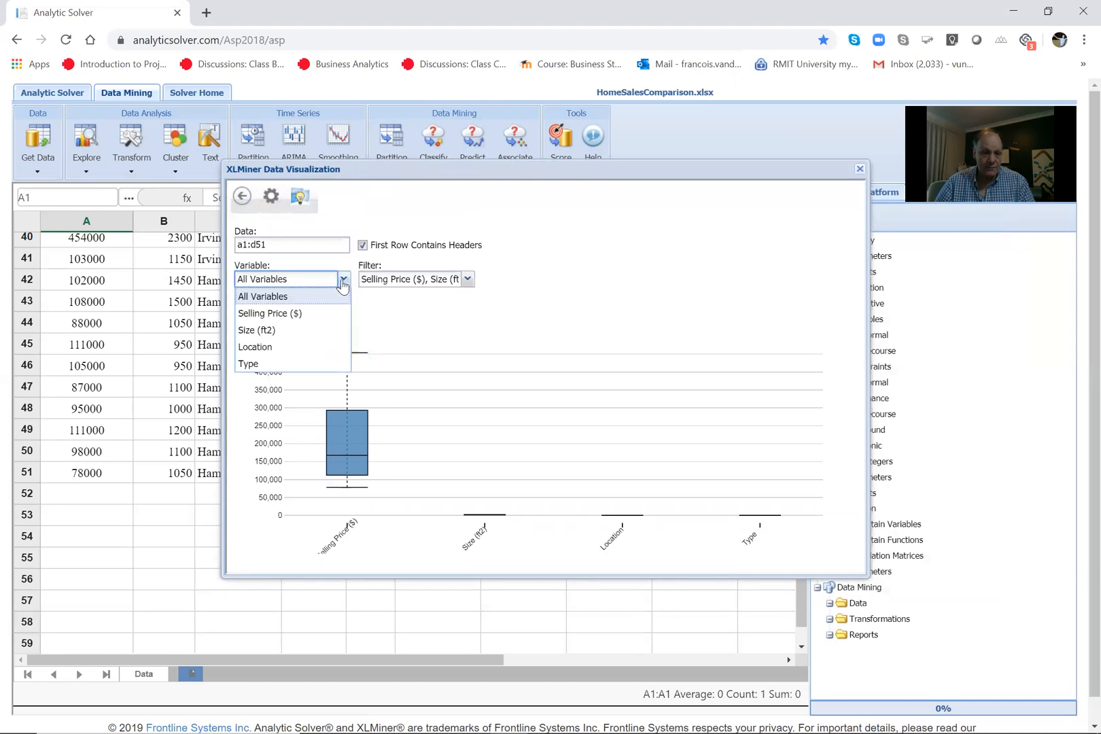
{"action": "left_click", "coordinate": [310, 315]}
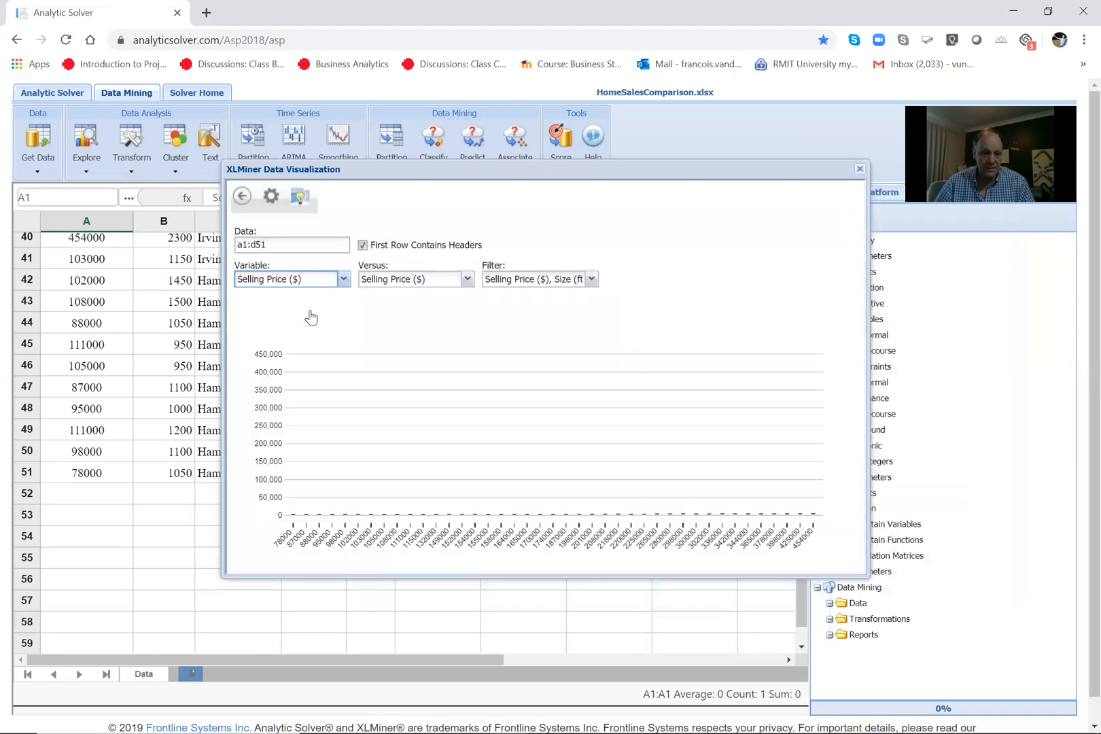
{"action": "left_click", "coordinate": [342, 280]}
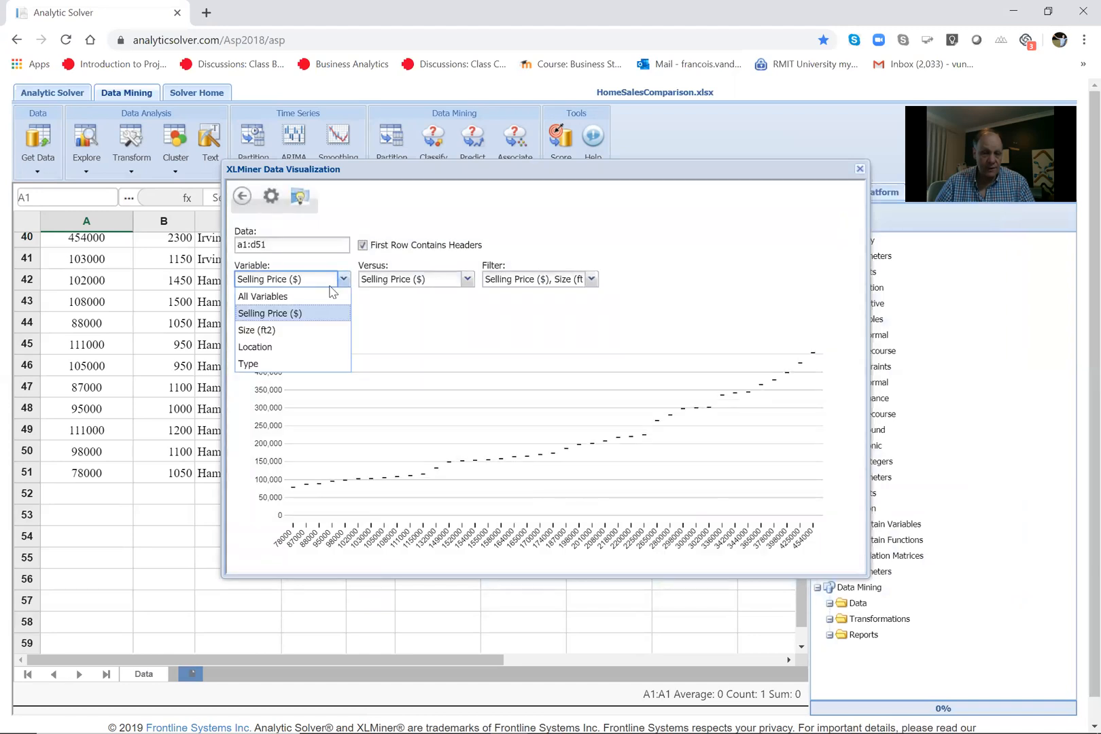
{"action": "left_click", "coordinate": [286, 352]}
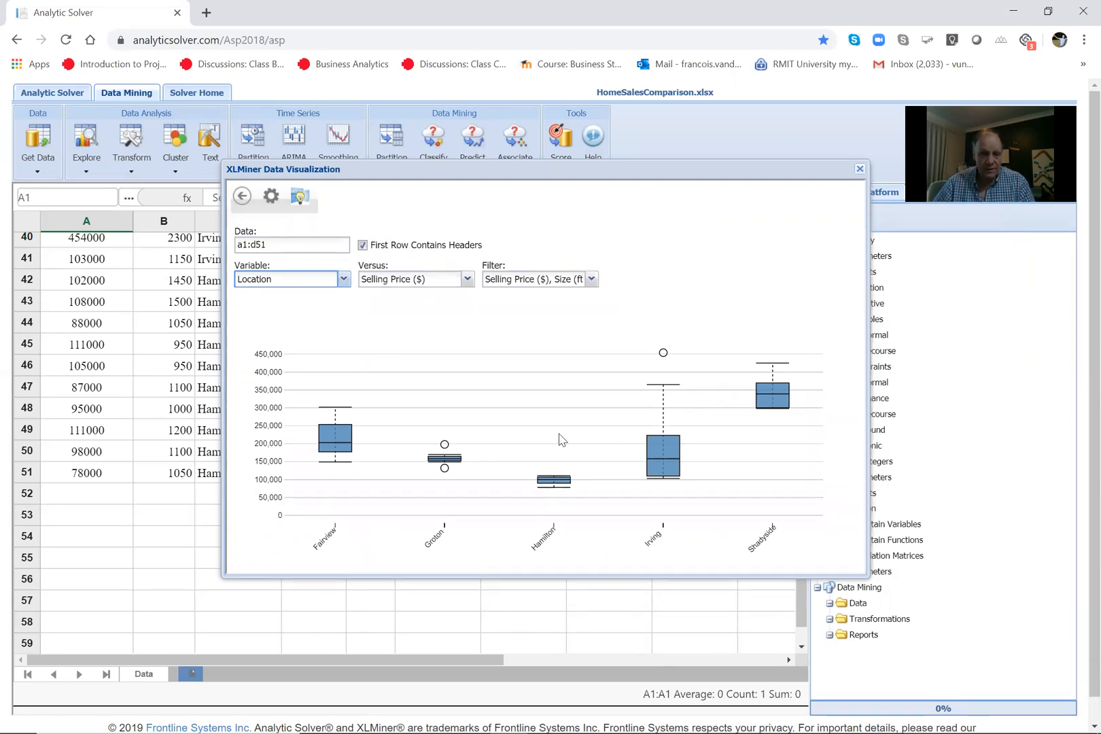
Start Word and create a blank document
{"action": "mouse_move", "coordinate": [359, 711]}
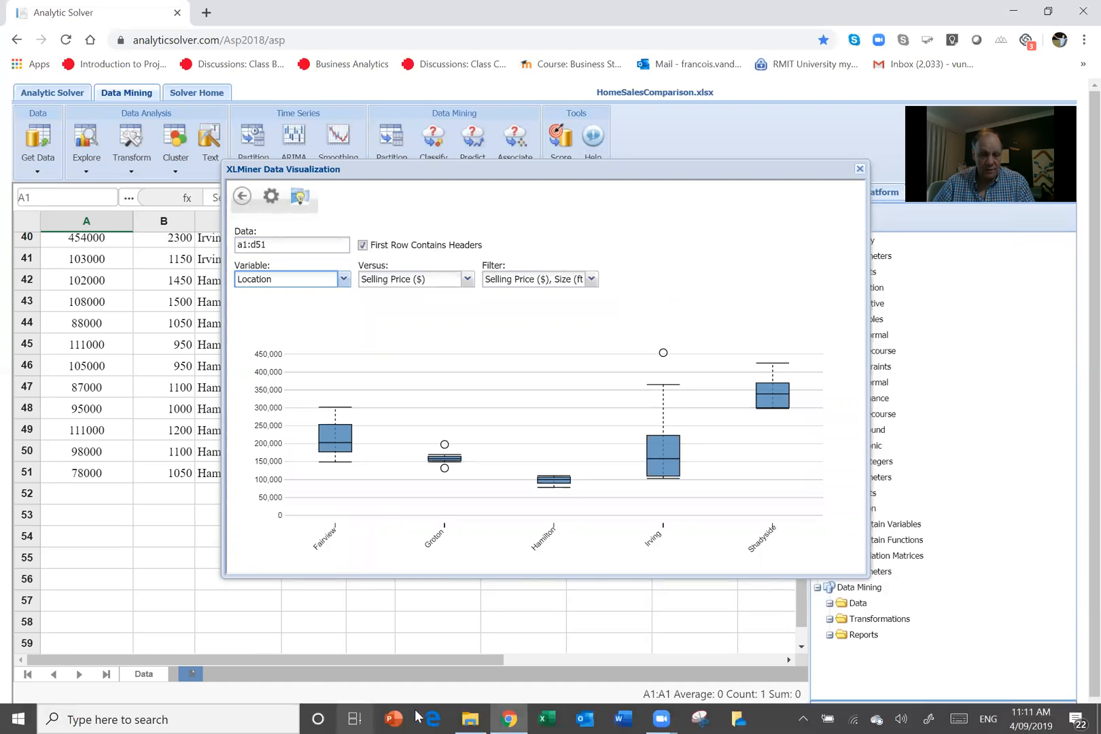
{"action": "left_click", "coordinate": [626, 715]}
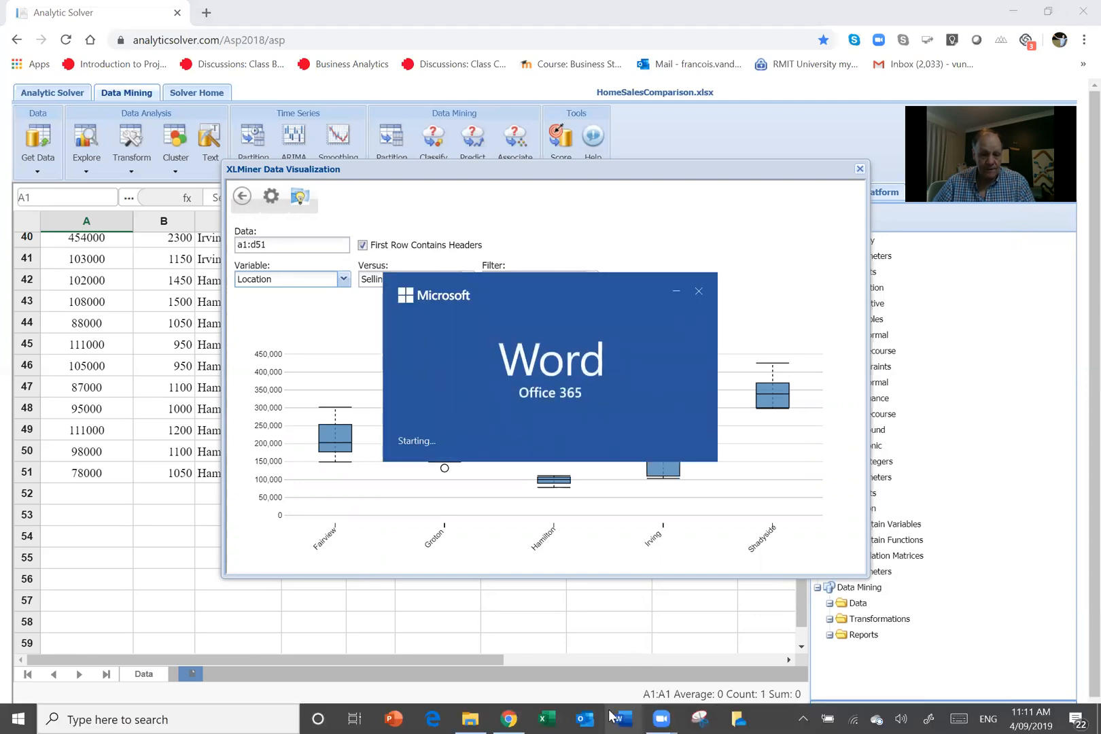
{"action": "mouse_move", "coordinate": [661, 719]}
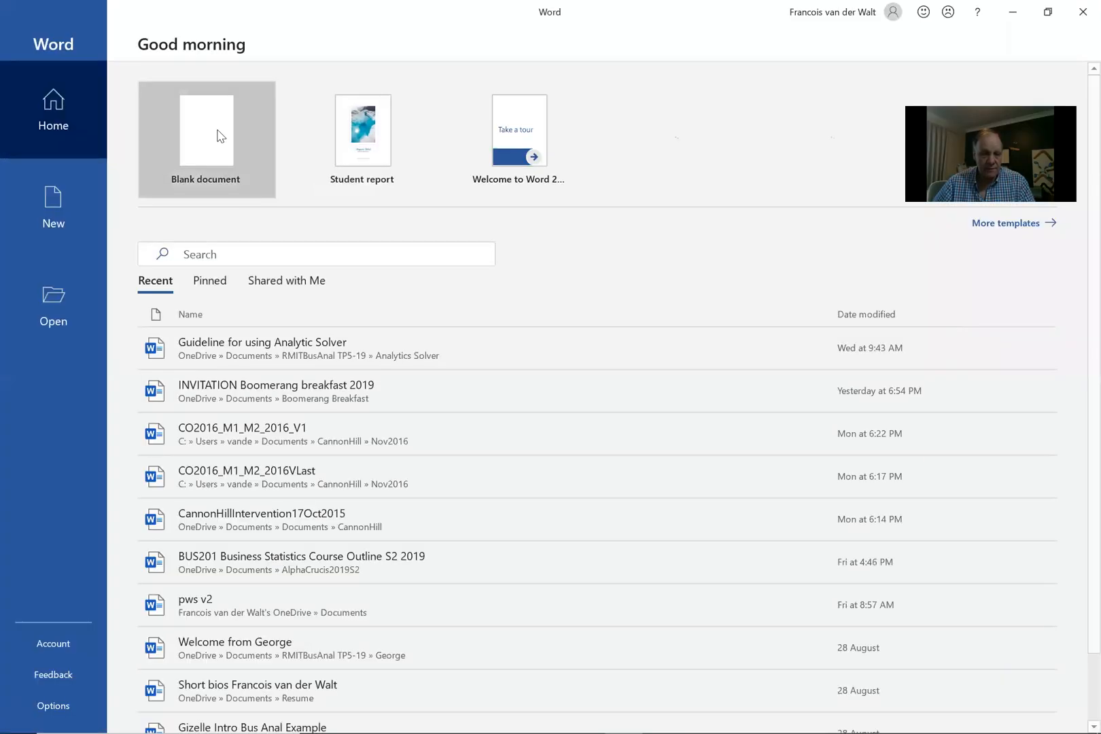
{"action": "left_click", "coordinate": [217, 136]}
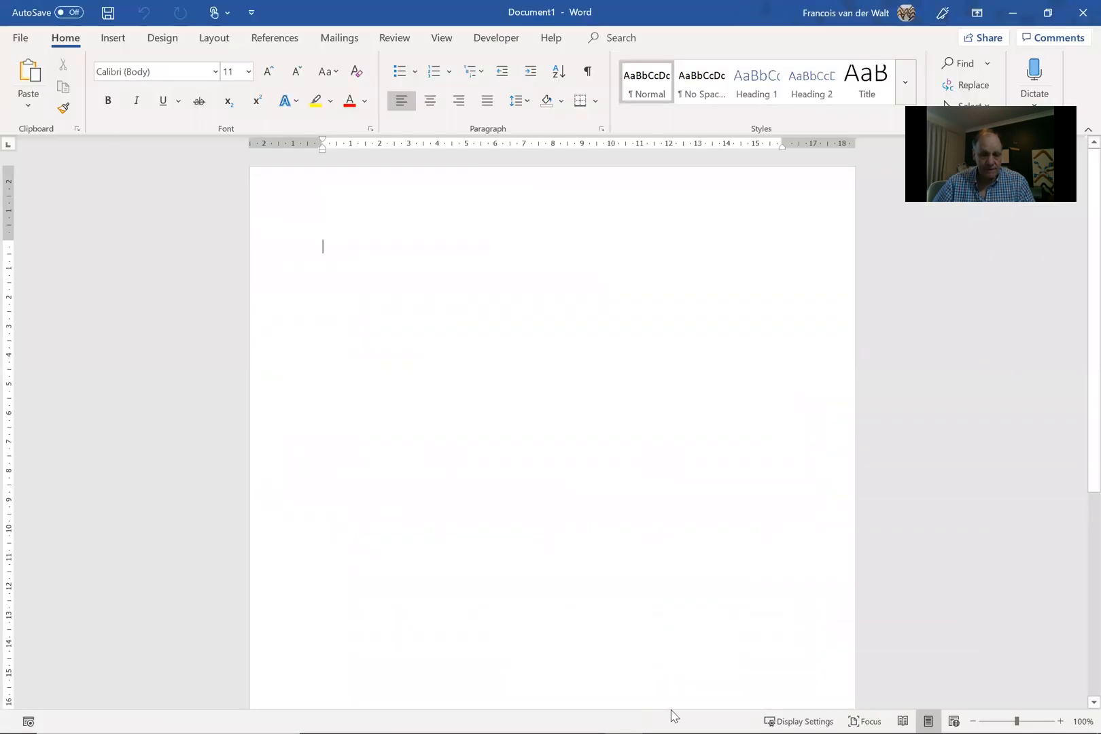
Switch back to Chrome and capture the box plot with its data, variable and filter settings using Snipping Tool
{"action": "mouse_move", "coordinate": [691, 715]}
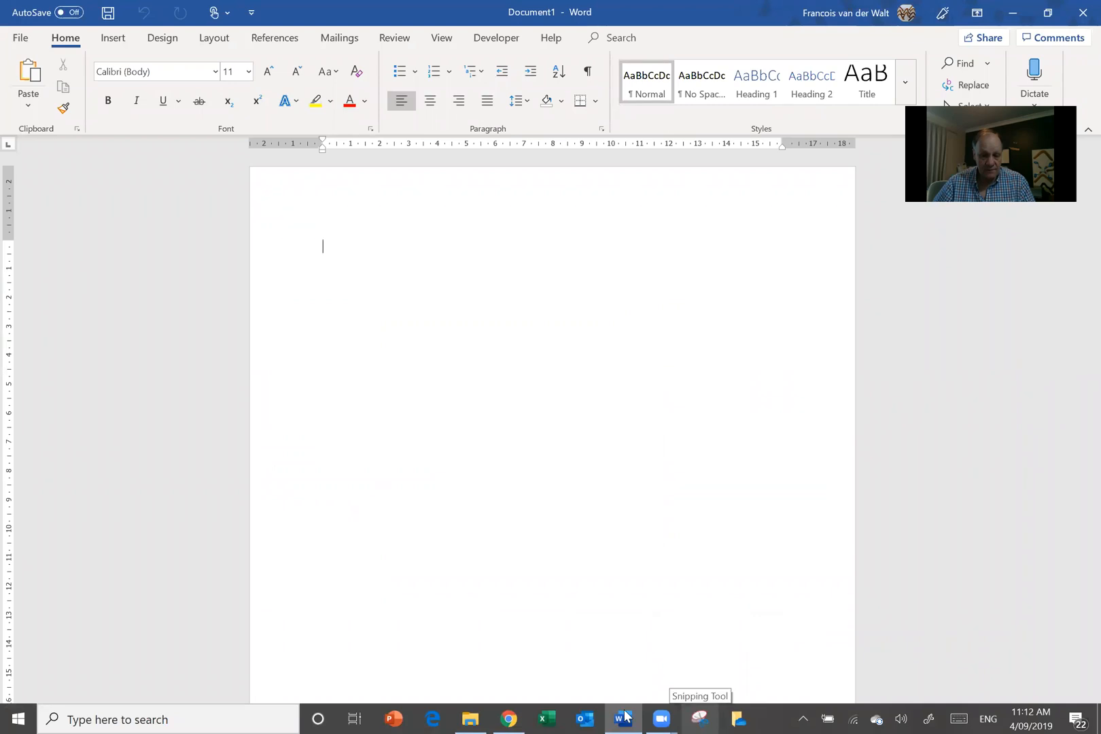
{"action": "left_click", "coordinate": [509, 718]}
{"action": "left_click", "coordinate": [702, 716]}
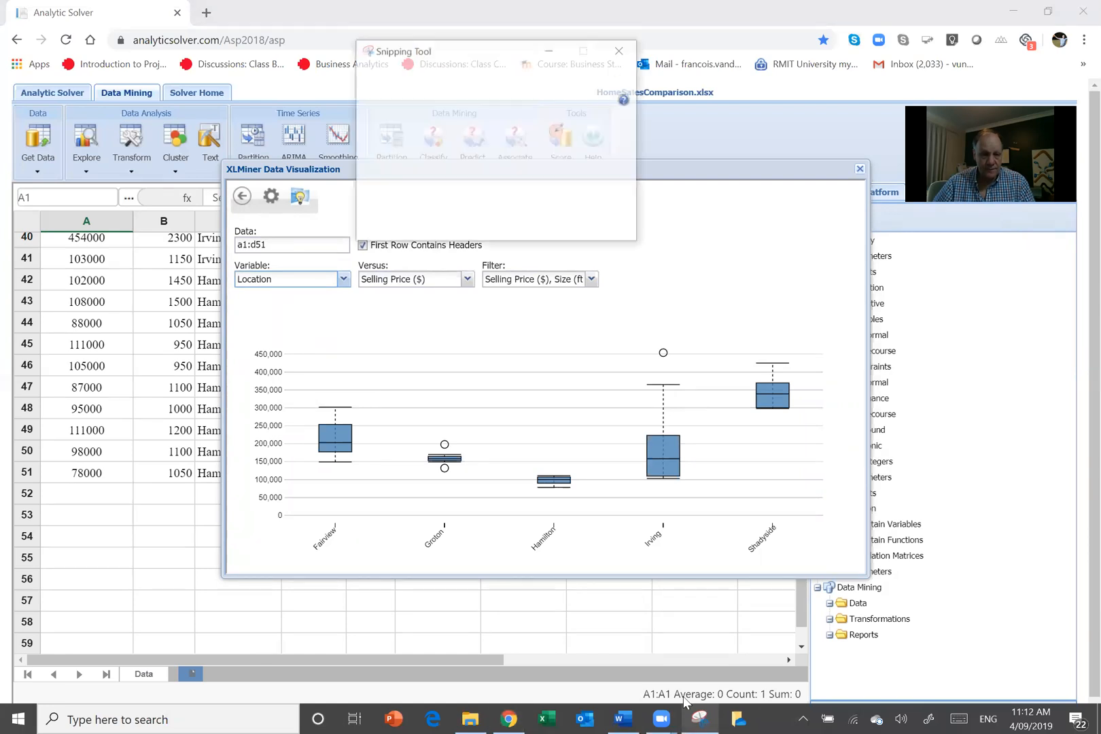
{"action": "left_click", "coordinate": [389, 73]}
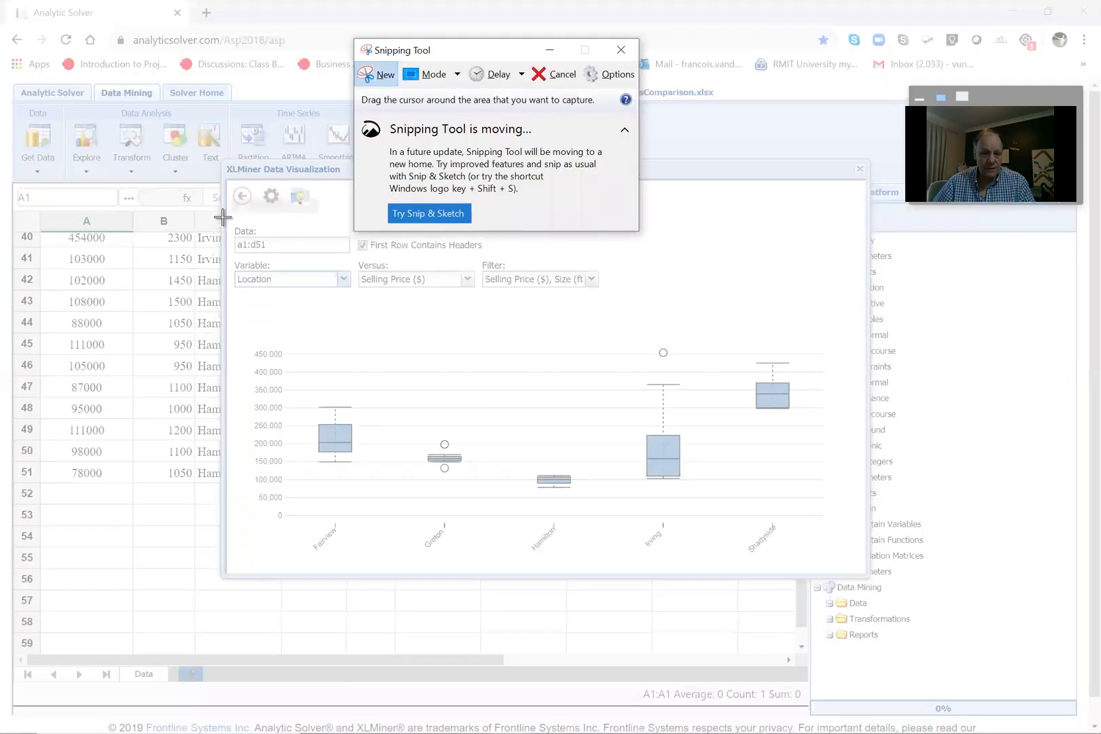
{"action": "left_click_drag", "start_coordinate": [226, 220], "coordinate": [272, 324]}
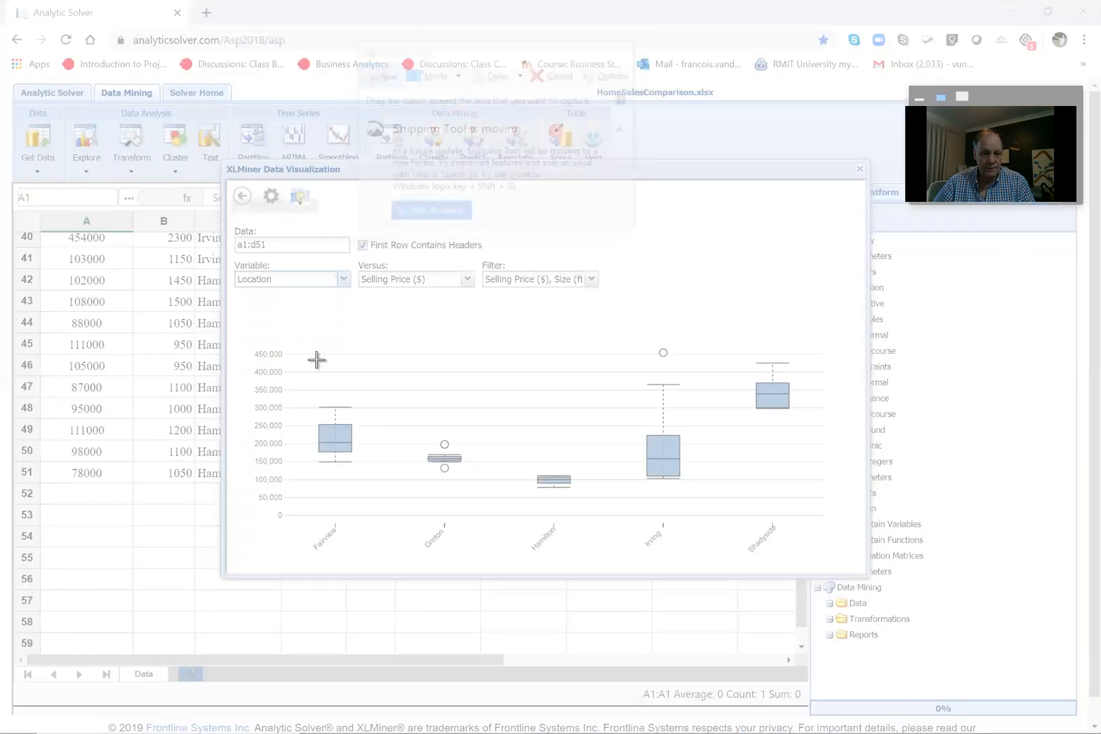
{"action": "left_click_drag", "start_coordinate": [570, 427], "coordinate": [825, 559]}
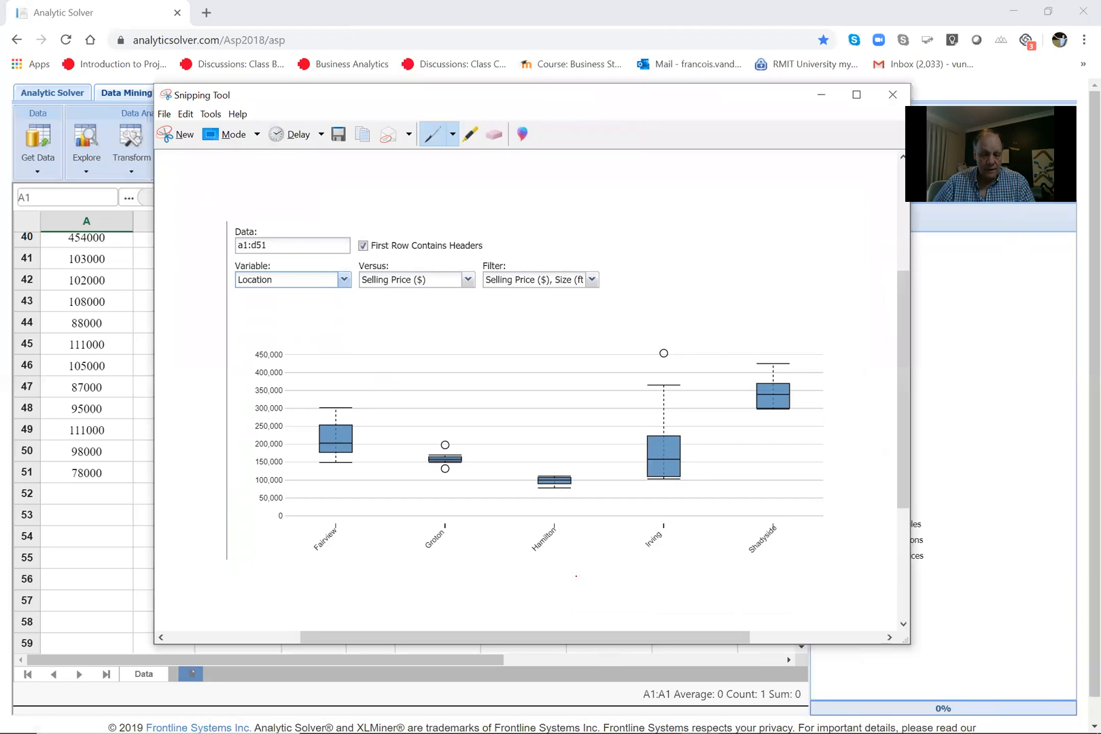
Switch to Word, paste the captured box plot into the blank document and enter the placeholder comment "Coomentsauyhaosyouyfgso" below it
{"action": "left_click", "coordinate": [626, 715]}
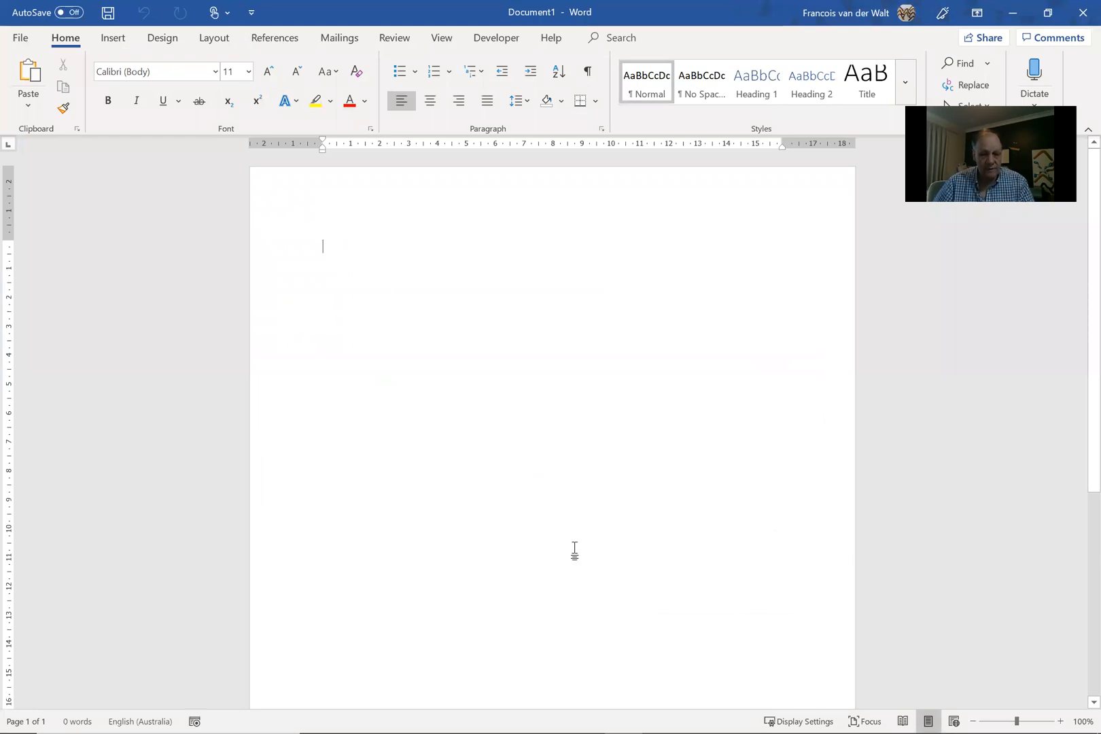
{"action": "key", "text": "ctrl+v"}
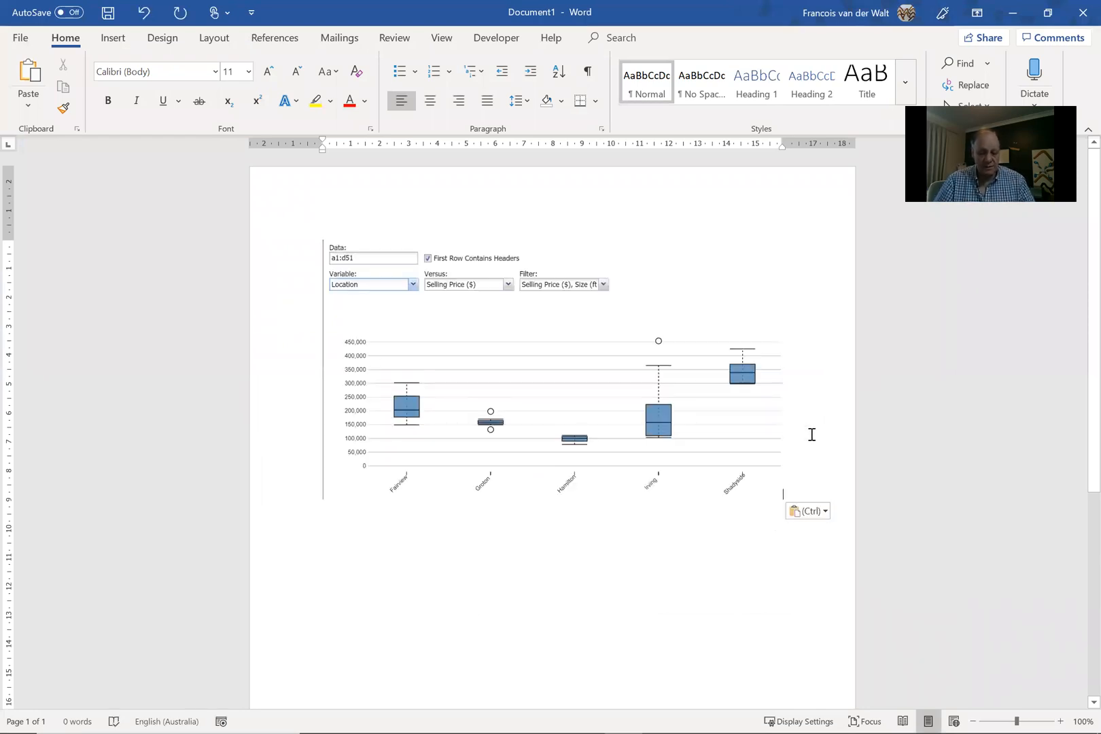
{"action": "key", "text": "Return"}
{"action": "type", "text": "Coomentsauyhaosyouyfgso"}
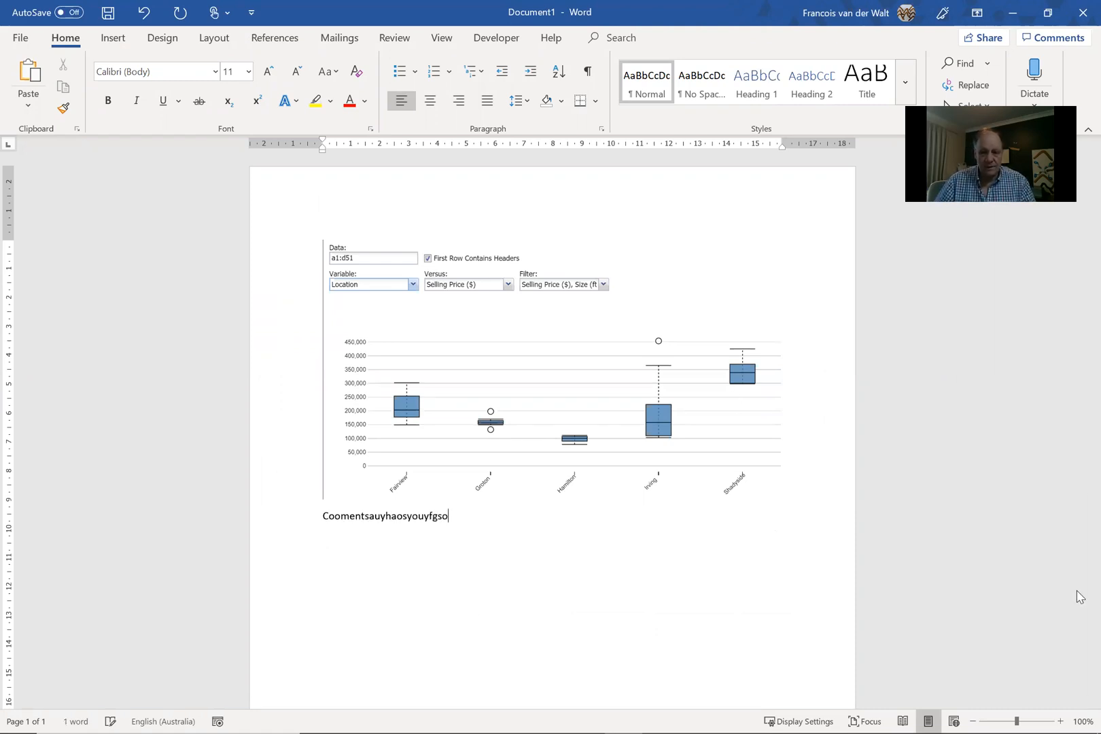